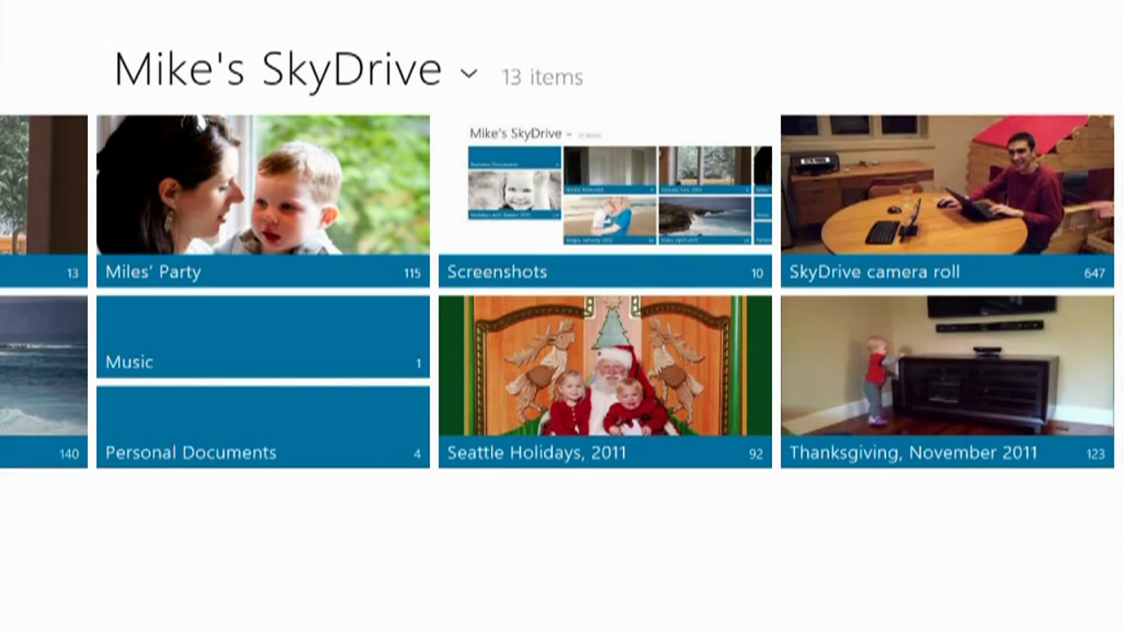
# Step: Look through the photos in the Ixtapa, January 2012 folder and return to the SkyDrive folder overview
pyautogui.moveTo(368, 389); pyautogui.dragTo(980, 386)
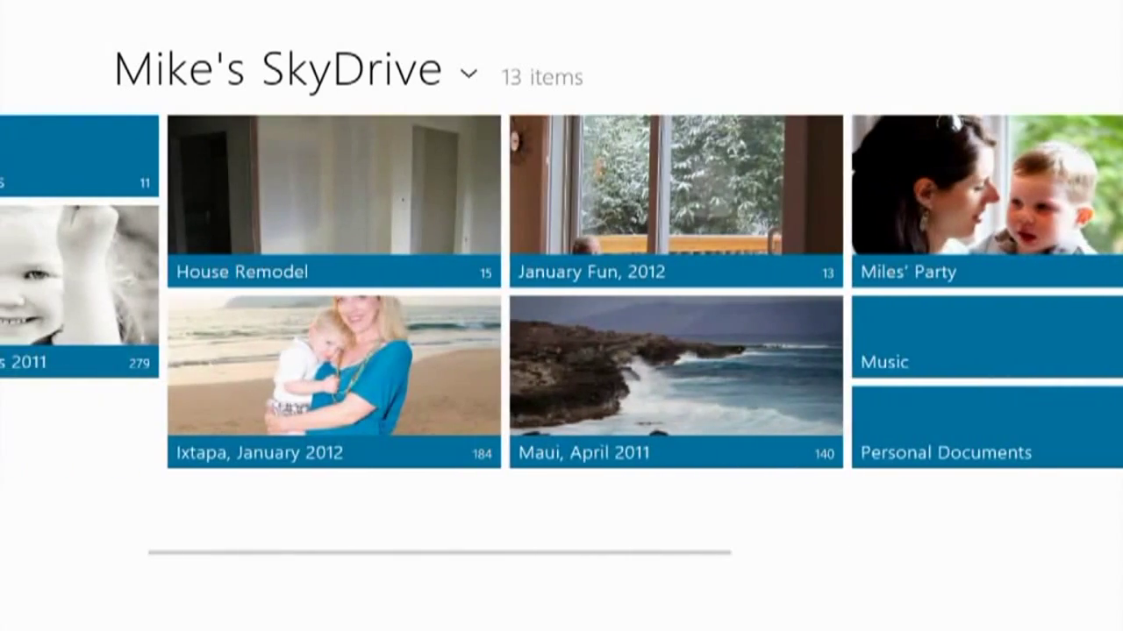
pyautogui.moveTo(539, 409); pyautogui.dragTo(775, 411)
pyautogui.click(614, 377)
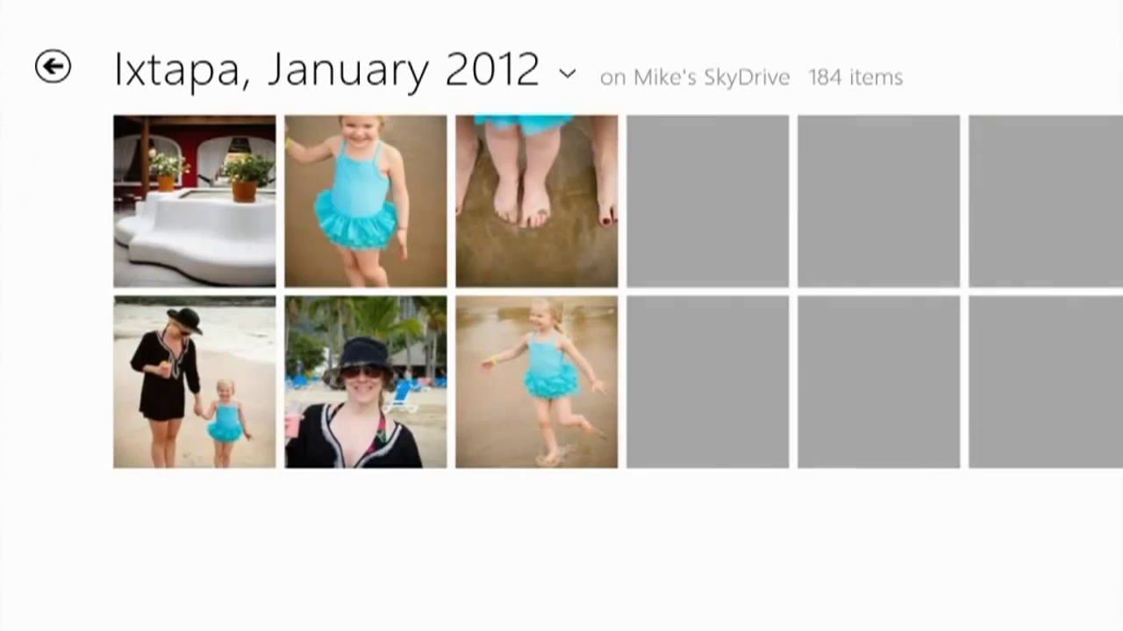
pyautogui.moveTo(719, 328); pyautogui.dragTo(481, 328)
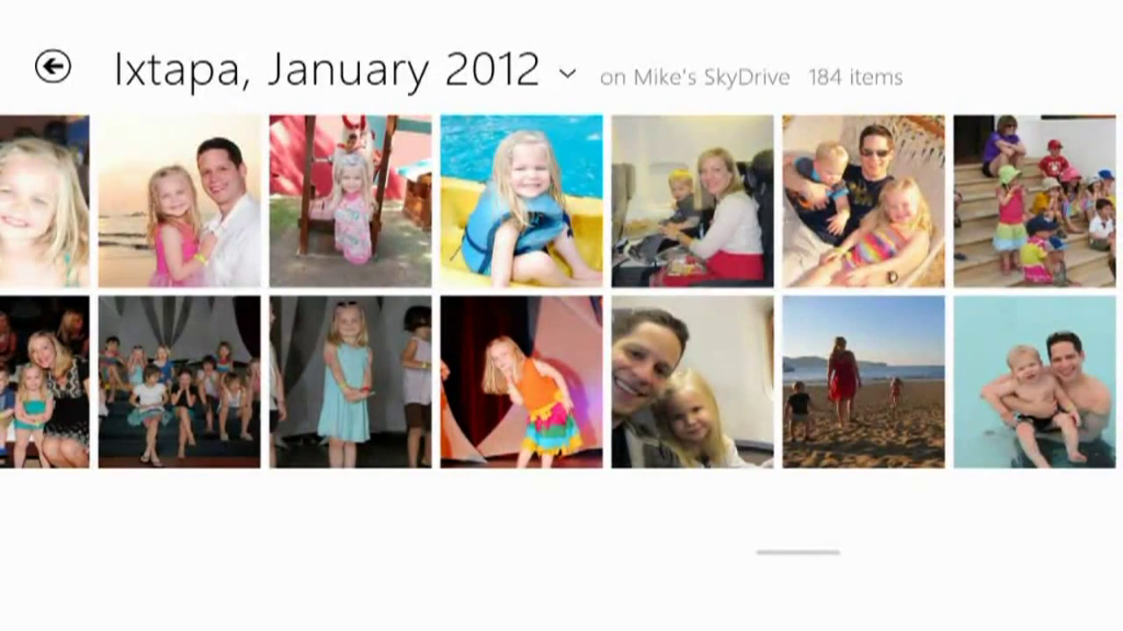
pyautogui.hotkey('alt', 'Left')
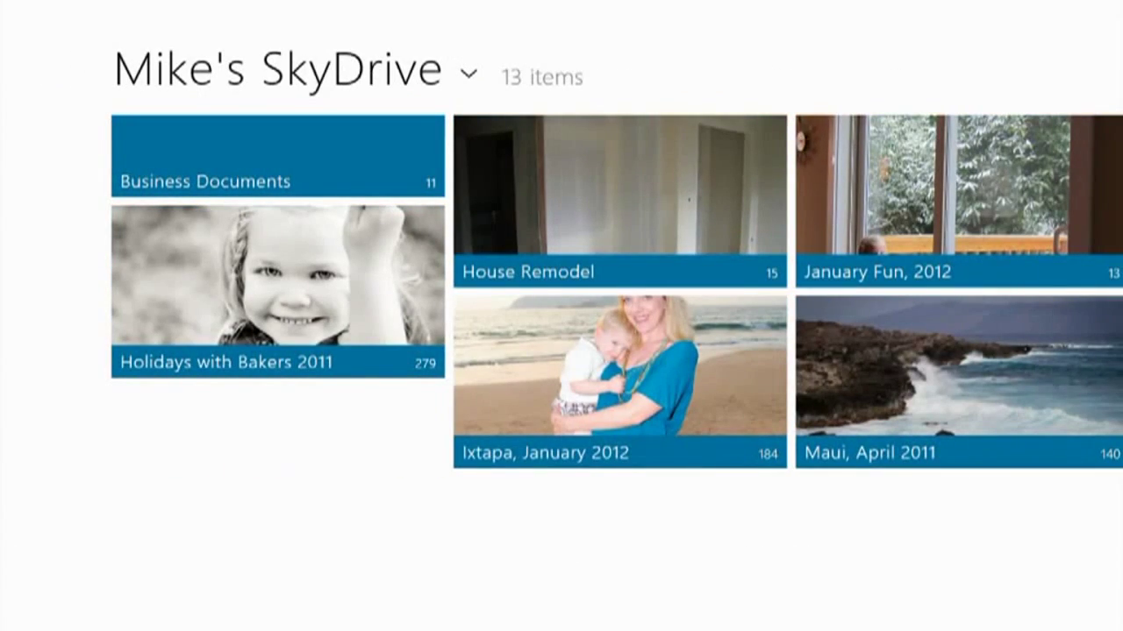
# Step: Look through the documents and photos in the House Remodel folder and return to the SkyDrive folder overview
pyautogui.click(623, 190)
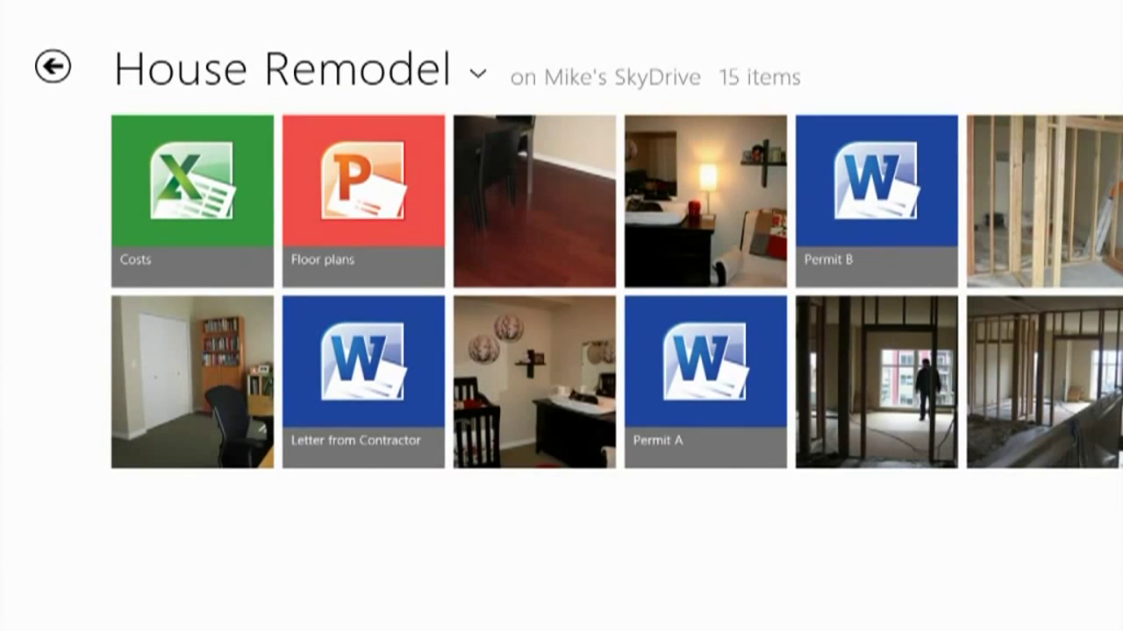
pyautogui.moveTo(944, 353); pyautogui.dragTo(596, 354)
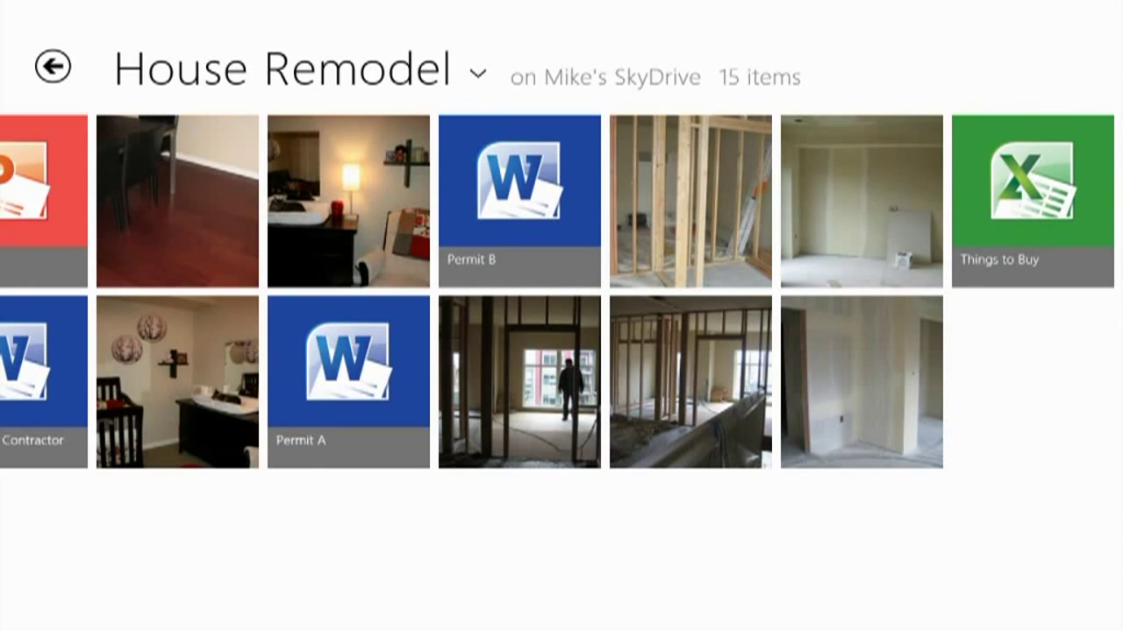
pyautogui.moveTo(356, 327); pyautogui.dragTo(519, 327)
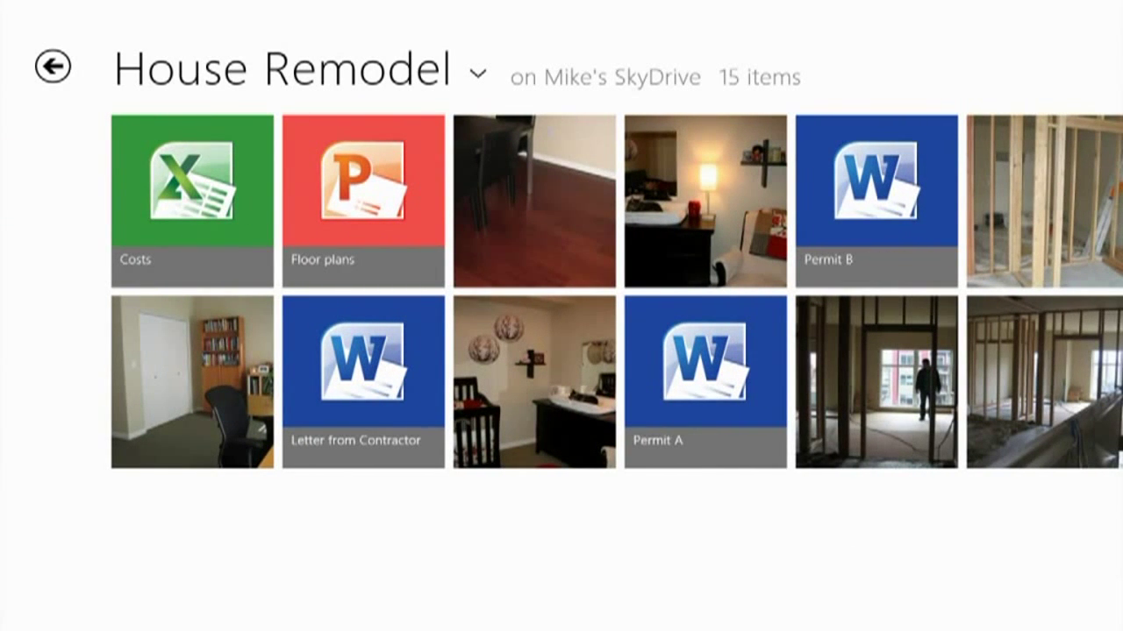
pyautogui.click(53, 67)
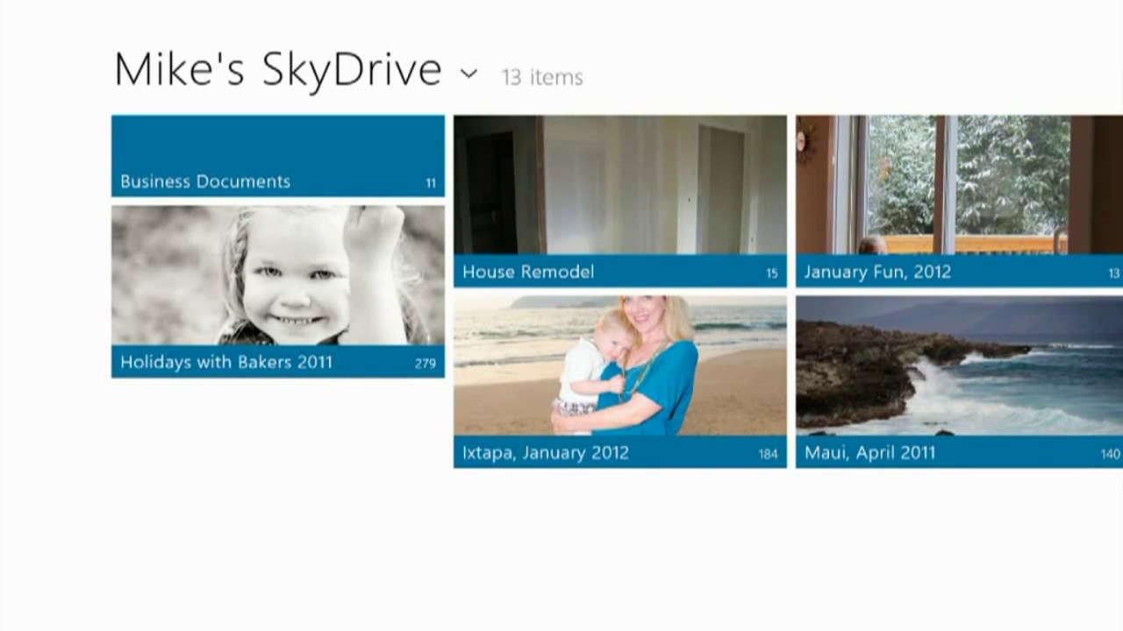
# Step: In Le Stache, open the black-and-white photo of the girl from the Holidays with Bakers 2011 folder on SkyDrive
pyautogui.press('super')
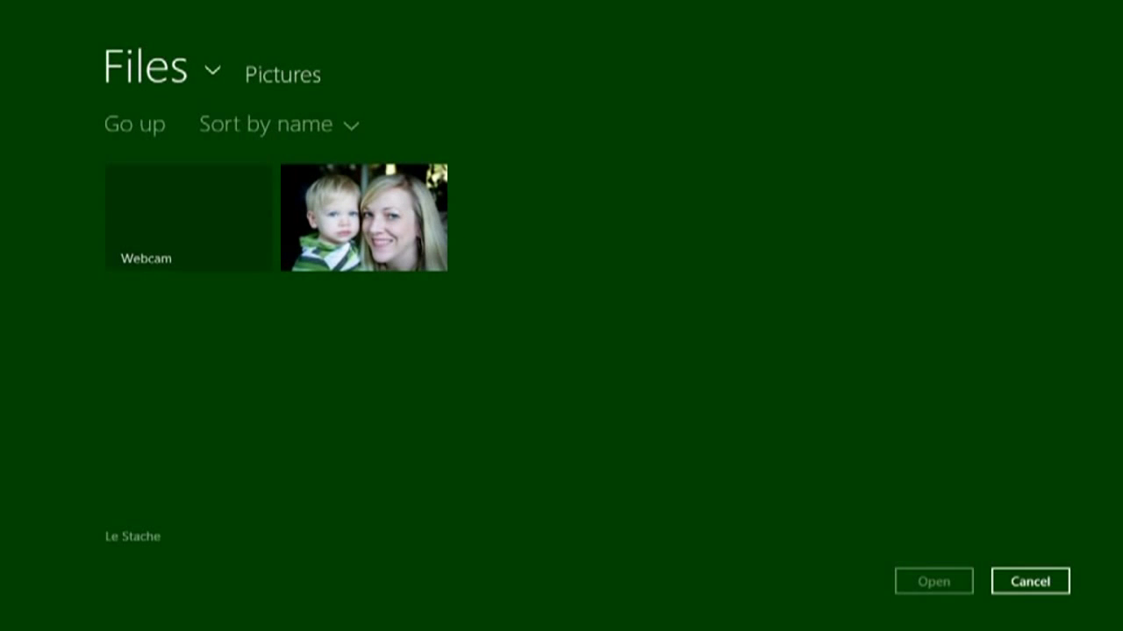
pyautogui.click(155, 63)
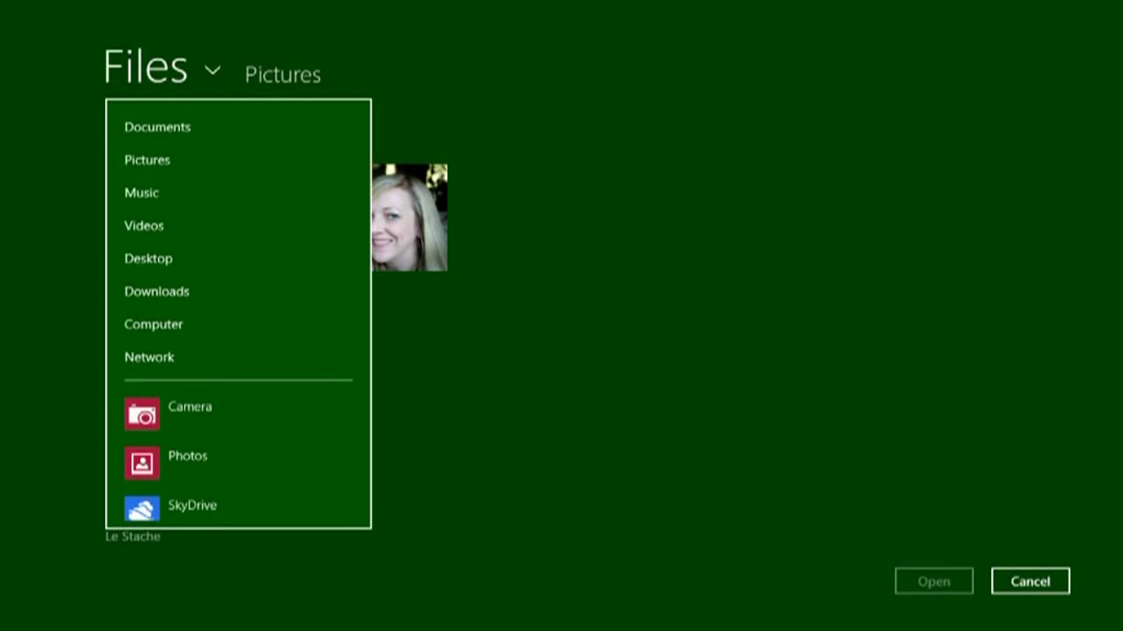
pyautogui.click(192, 509)
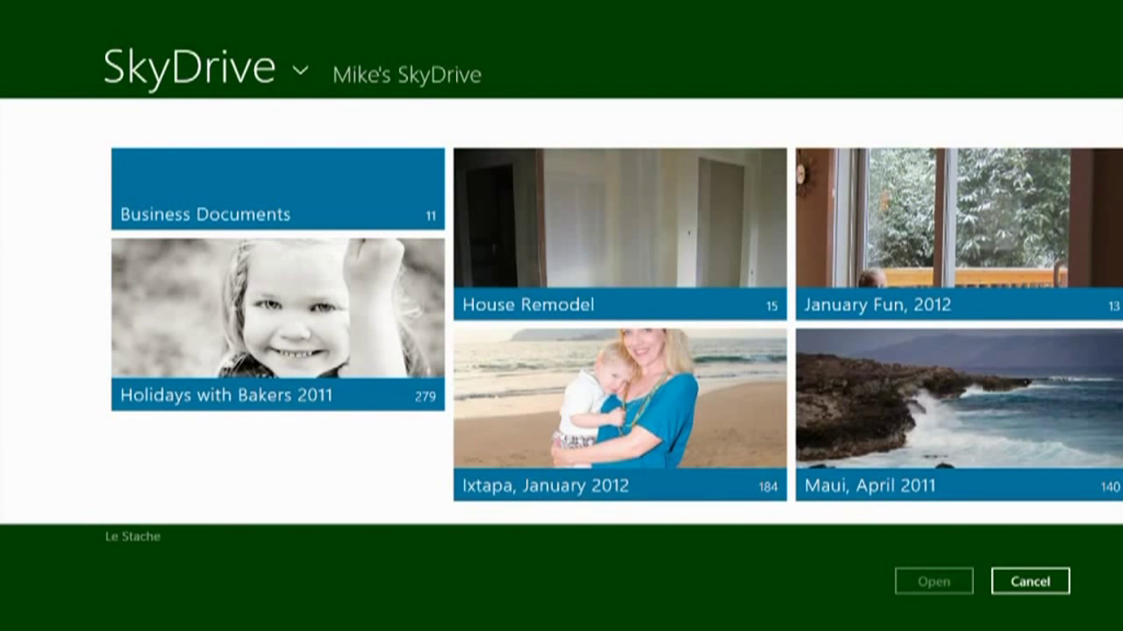
pyautogui.click(216, 323)
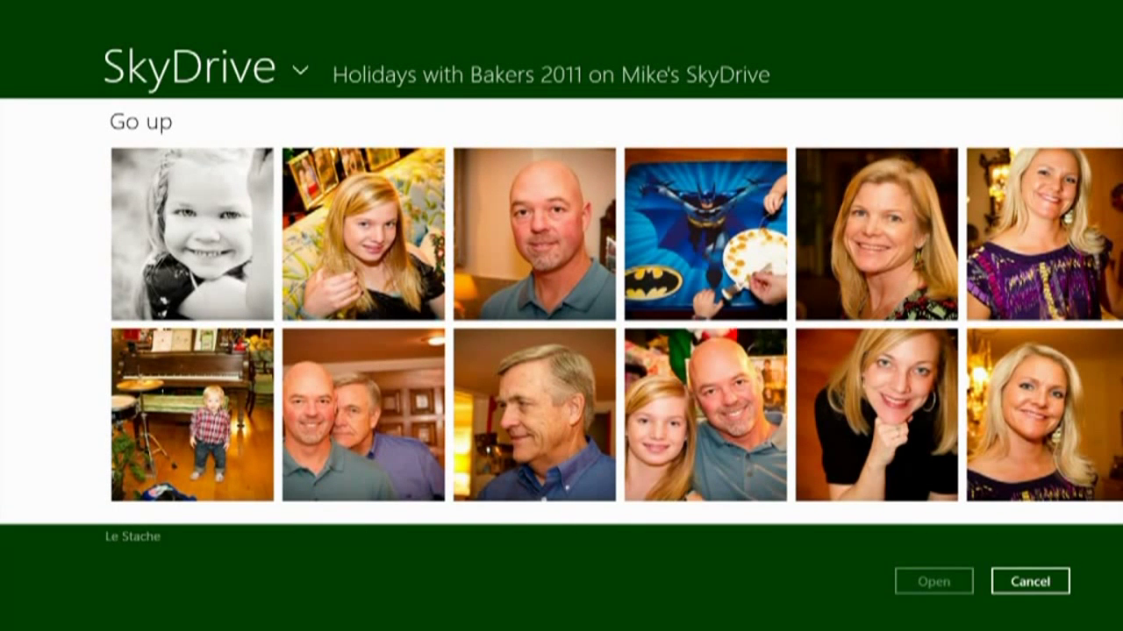
pyautogui.click(183, 213)
pyautogui.click(933, 581)
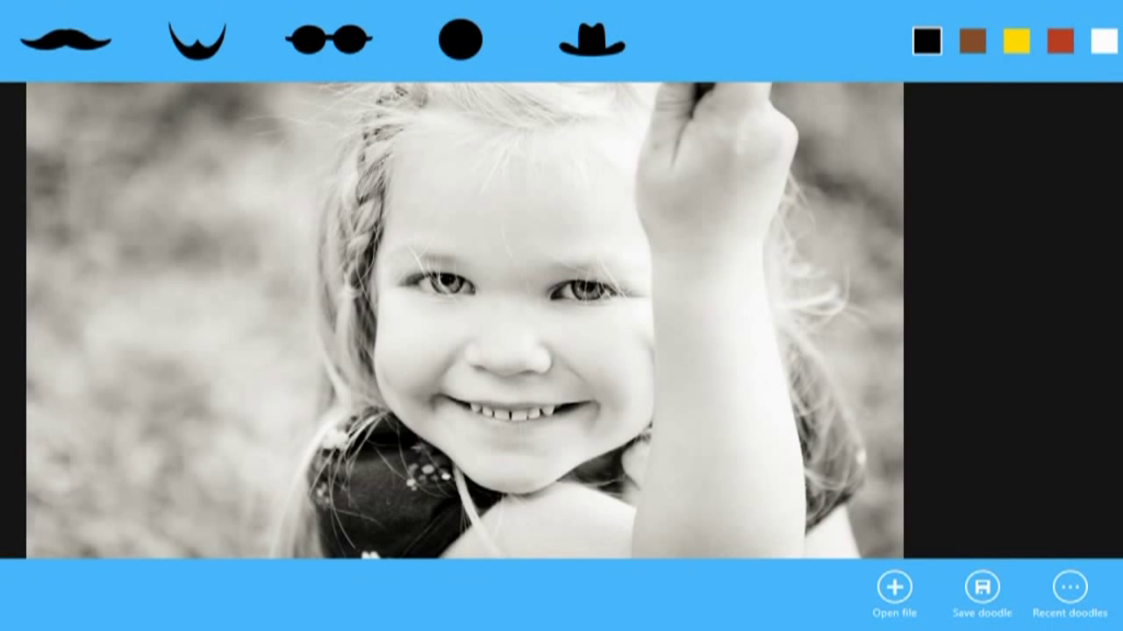
# Step: Place a black mustache on the girl's upper lip and save the doodle to SkyDrive as the JPEG file myStache
pyautogui.moveTo(69, 39); pyautogui.dragTo(499, 395)
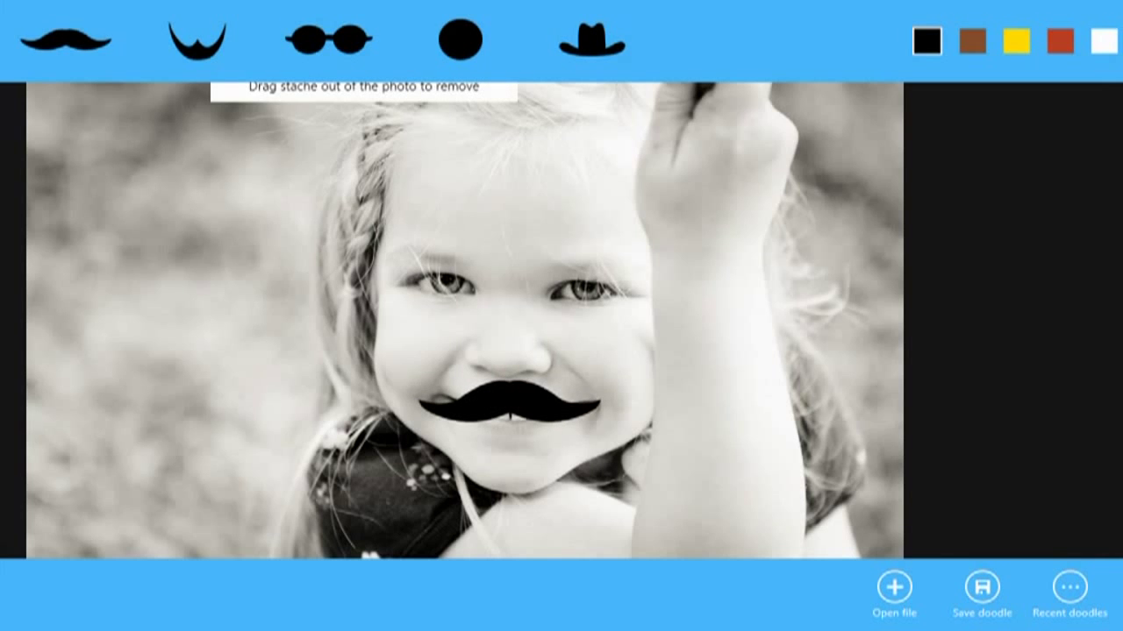
pyautogui.click(982, 588)
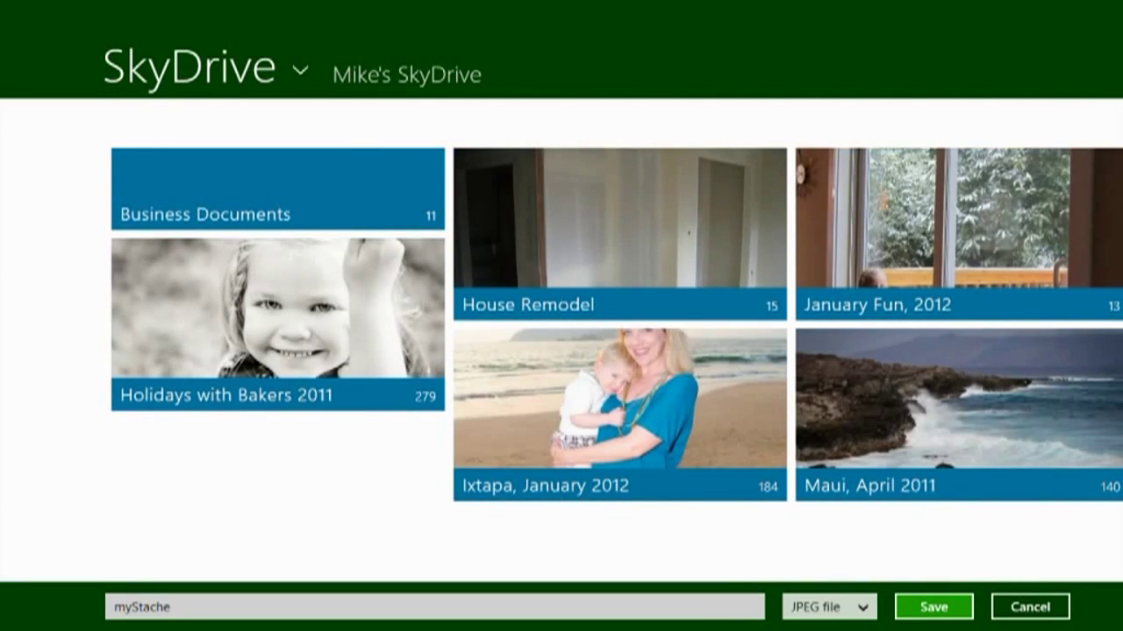
pyautogui.moveTo(1035, 563); pyautogui.dragTo(438, 541)
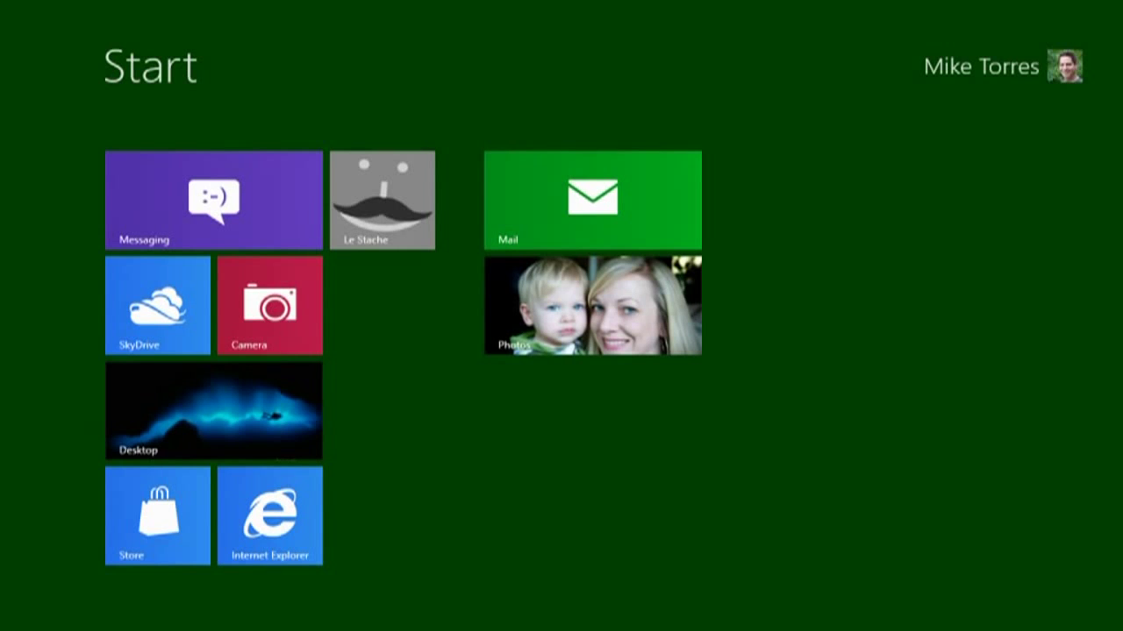
# Step: In PC settings, set the lock screen picture to the mustache photo stored on SkyDrive
pyautogui.click(1003, 66)
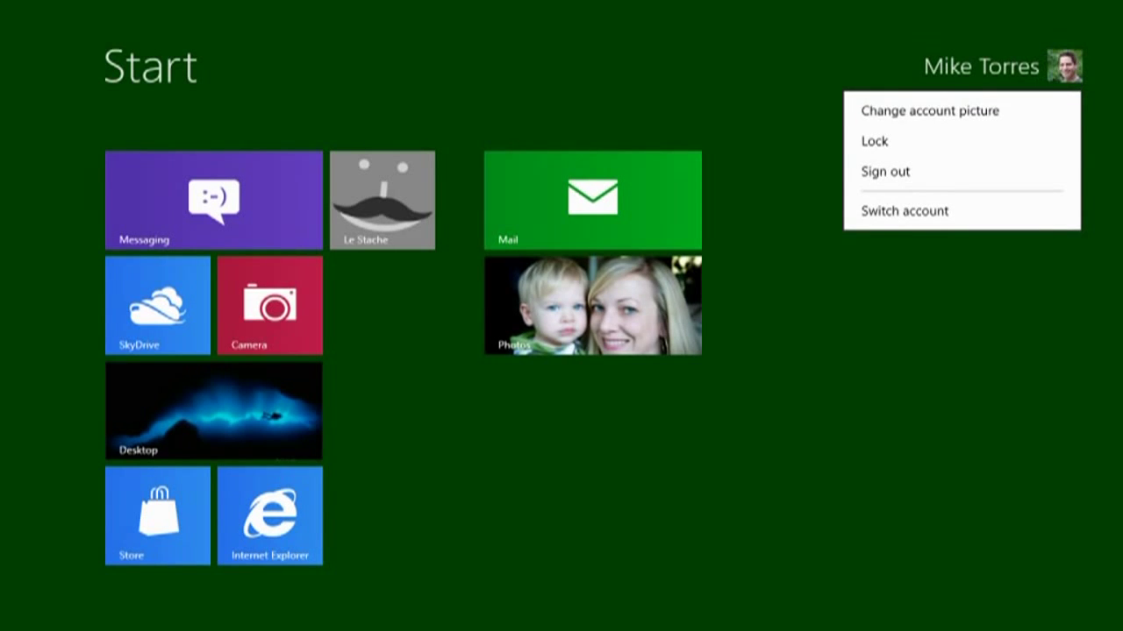
pyautogui.click(977, 110)
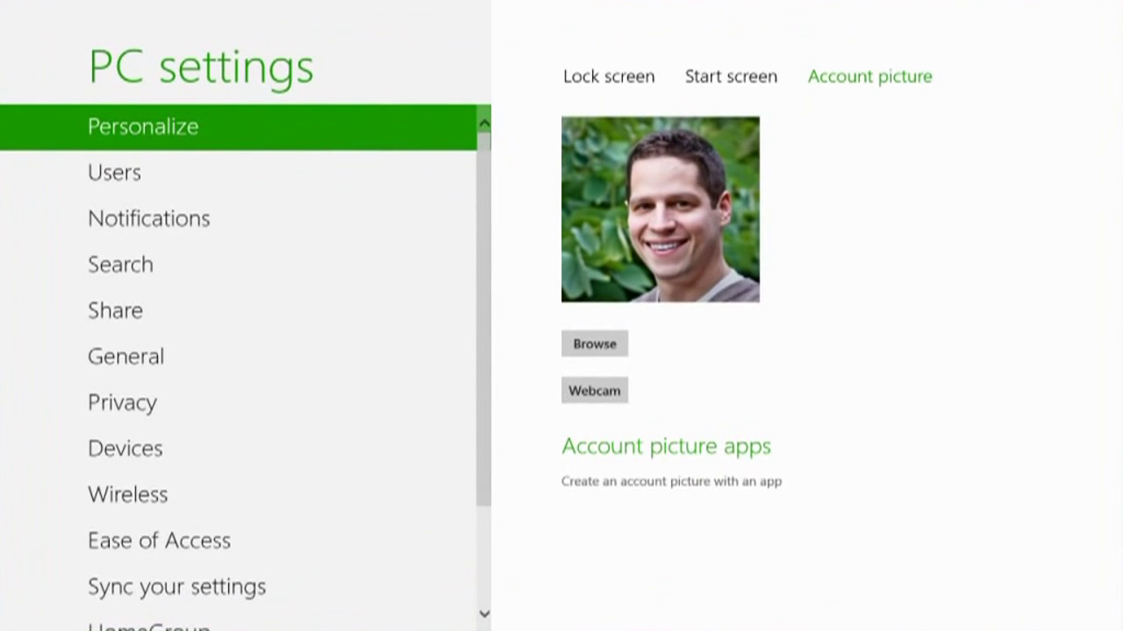
pyautogui.click(606, 74)
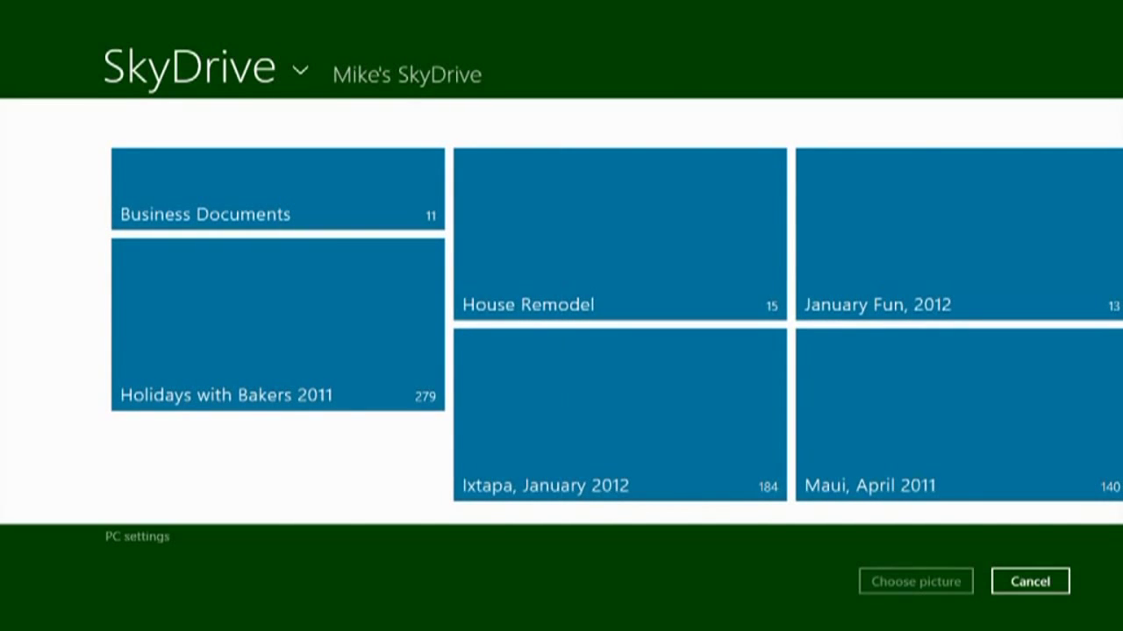
pyautogui.moveTo(1044, 321); pyautogui.dragTo(680, 321)
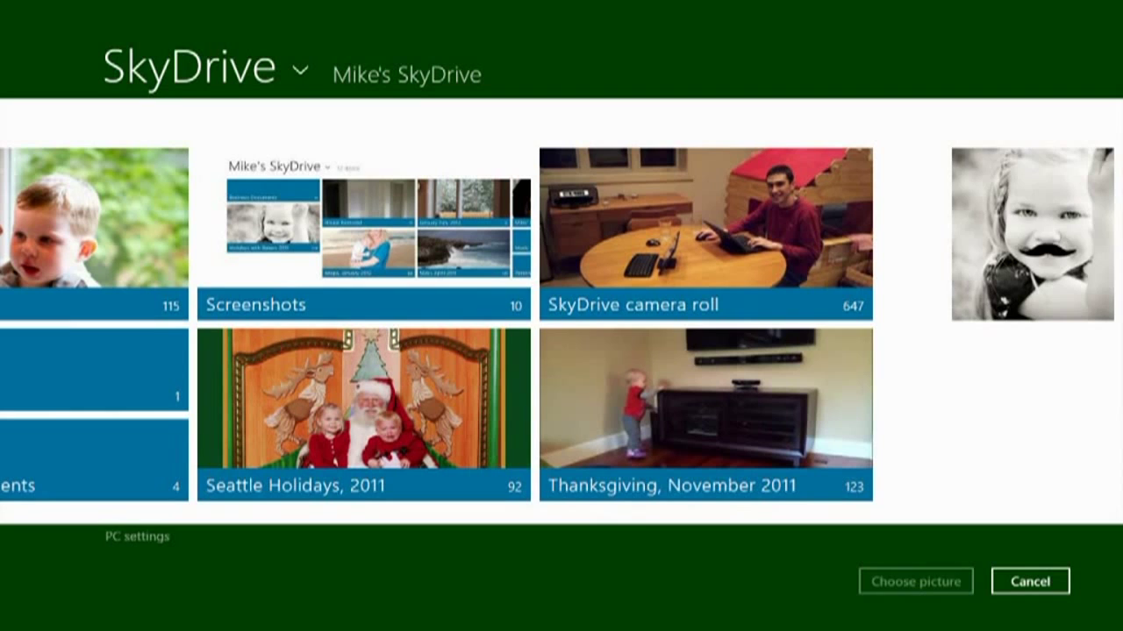
pyautogui.click(1032, 234)
pyautogui.click(916, 581)
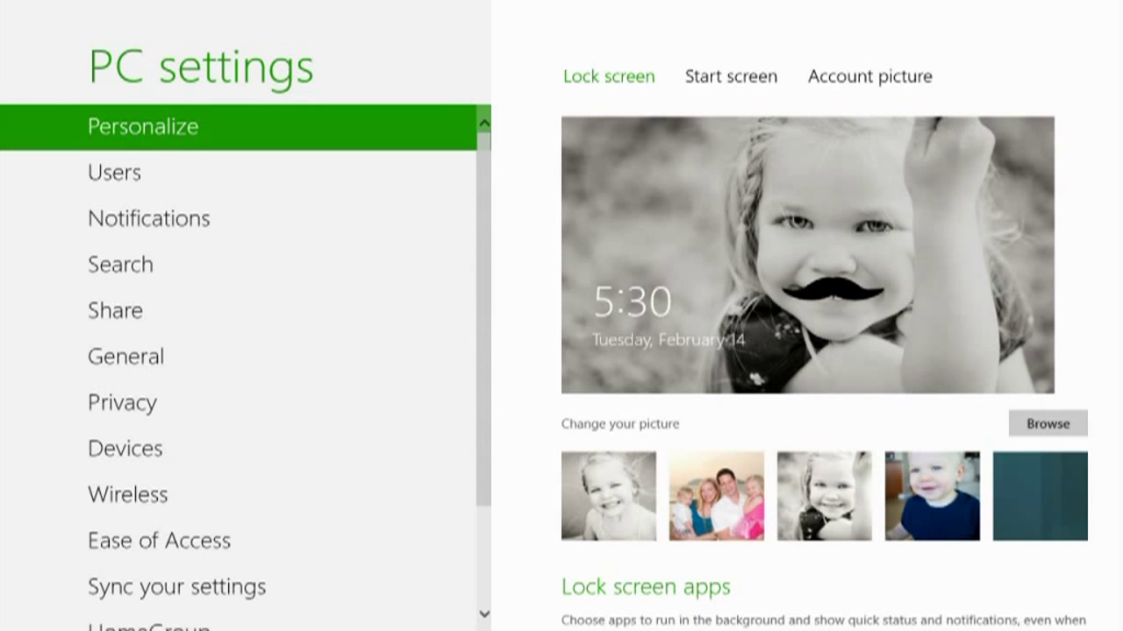
# Step: Switch to the desktop, open the SkyDrive folder and add the To Sync document to it
pyautogui.press('super')
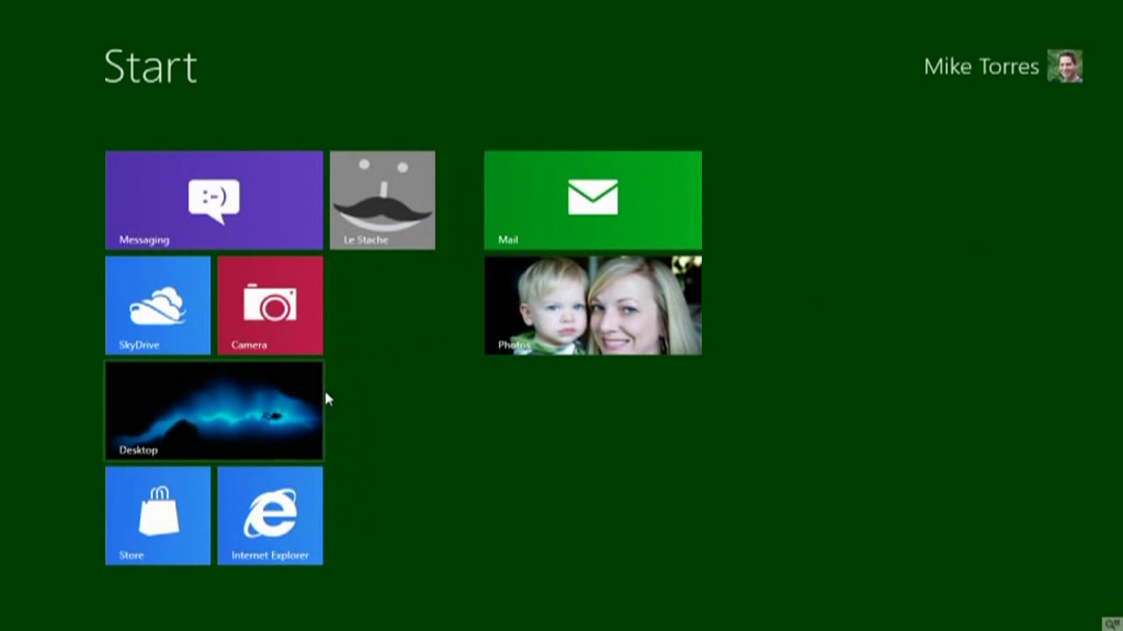
pyautogui.click(311, 401)
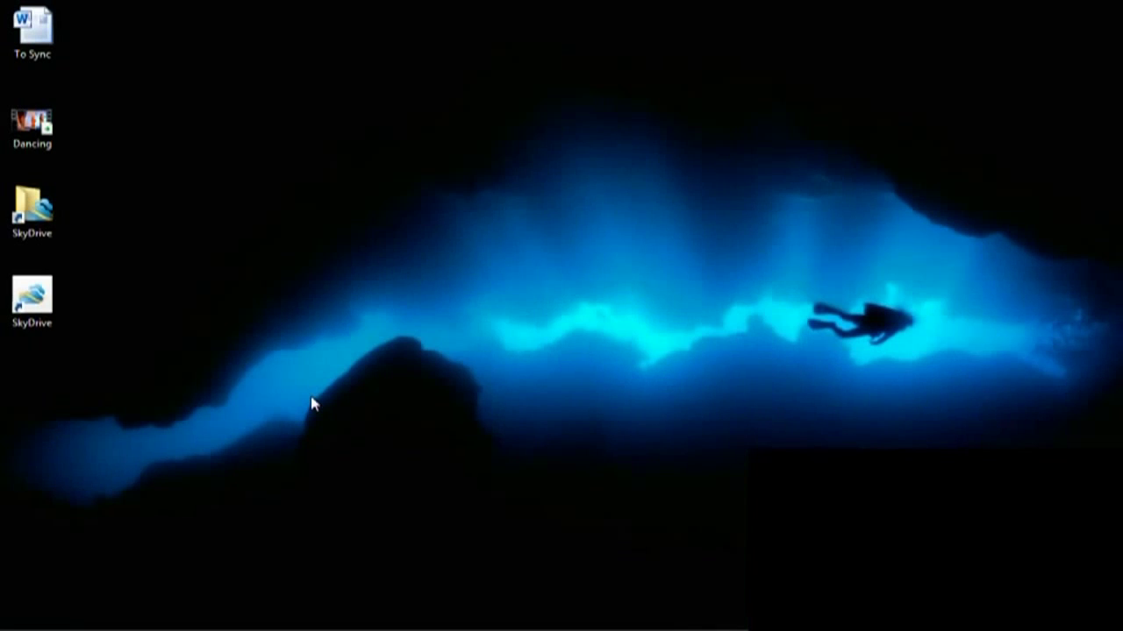
pyautogui.click(33, 214)
pyautogui.doubleClick(30, 204)
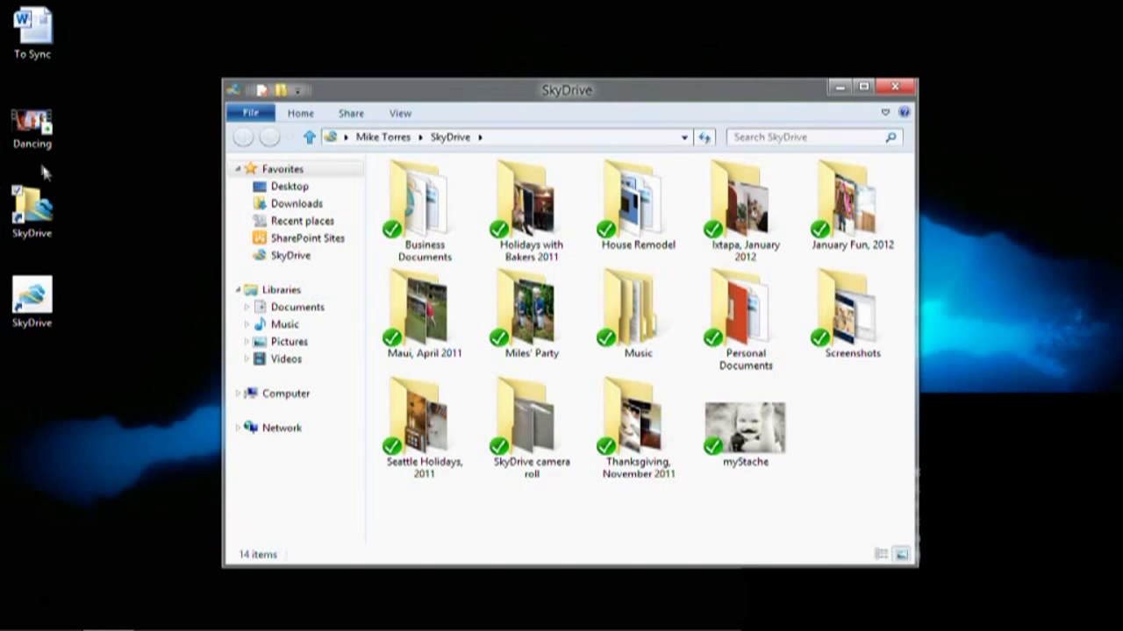
pyautogui.moveTo(29, 51); pyautogui.dragTo(819, 449)
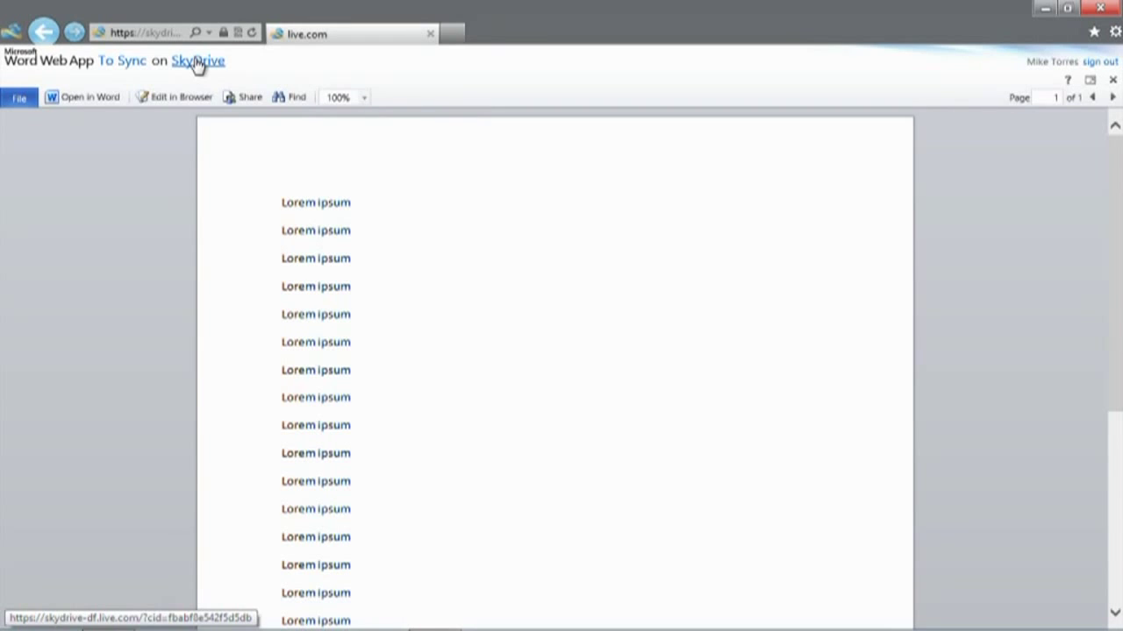
# Step: On the SkyDrive website, open the Father and son photo from the second listed device's Desktop folder and start copying it to SkyDrive
pyautogui.click(198, 62)
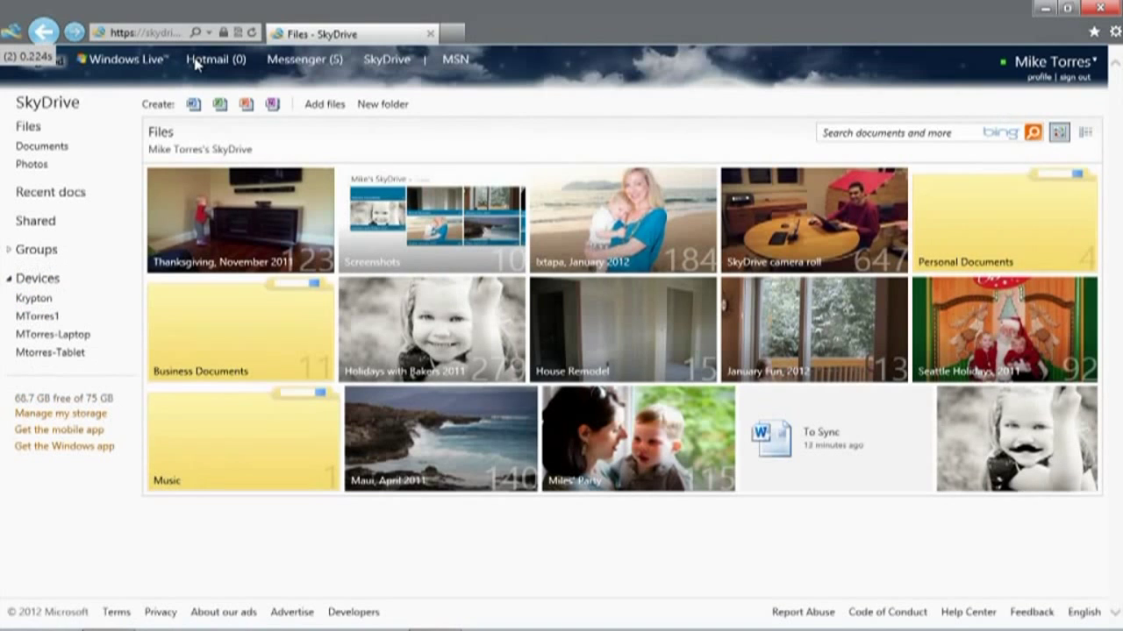
pyautogui.click(56, 323)
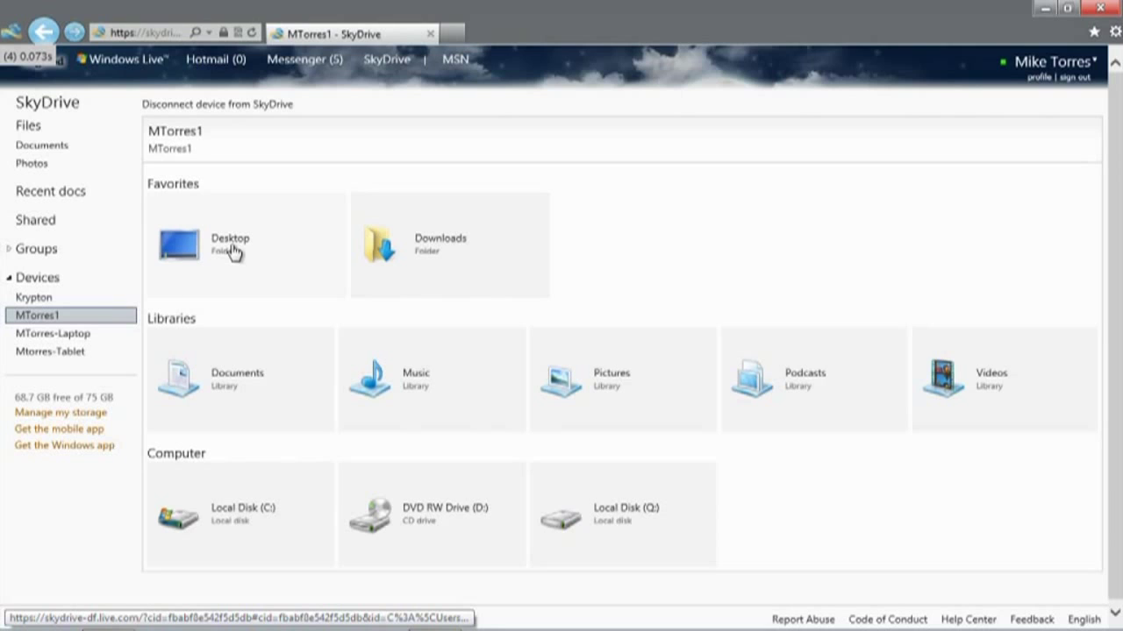
pyautogui.click(231, 250)
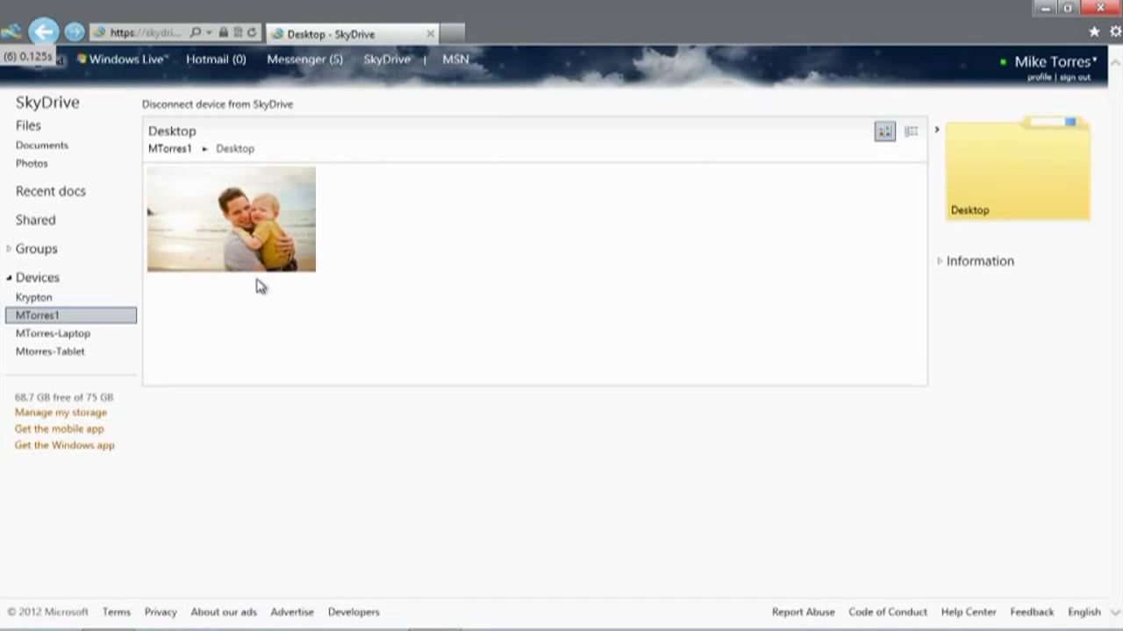
pyautogui.click(247, 243)
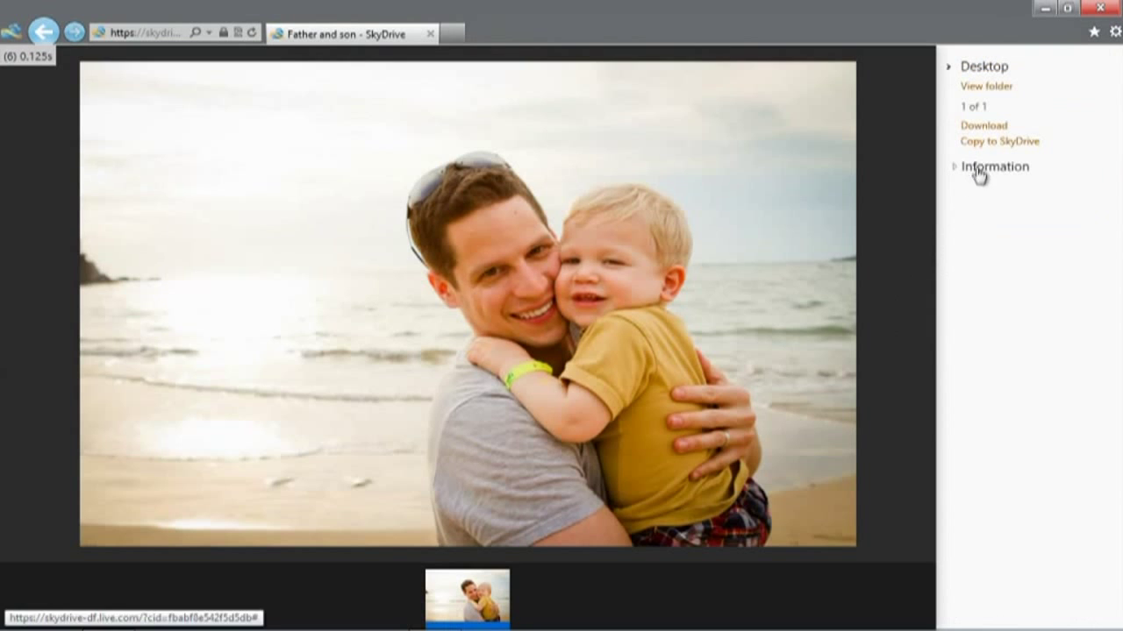
pyautogui.click(981, 146)
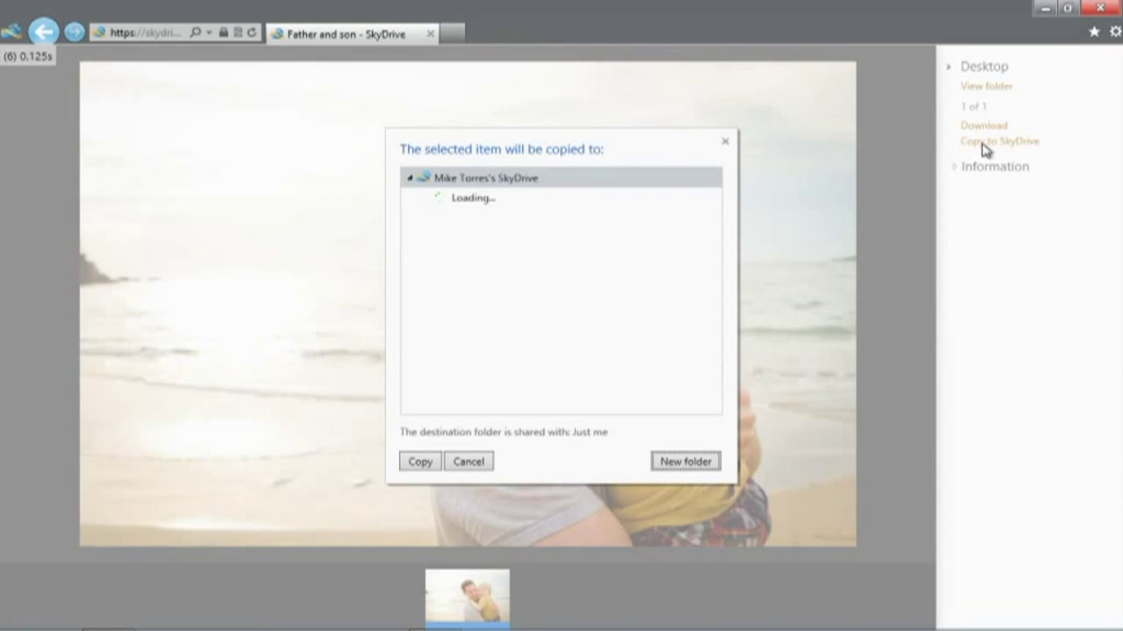